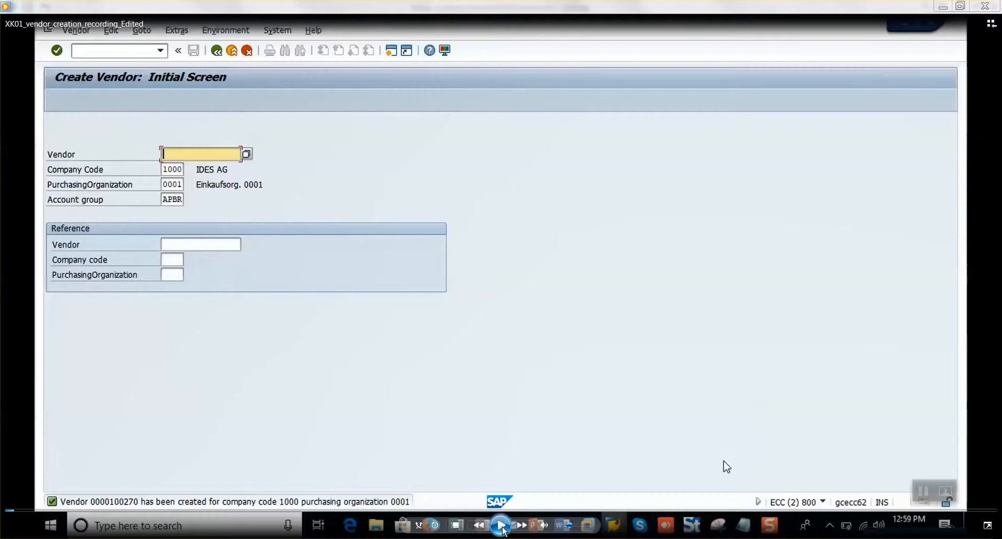
click(502, 527)
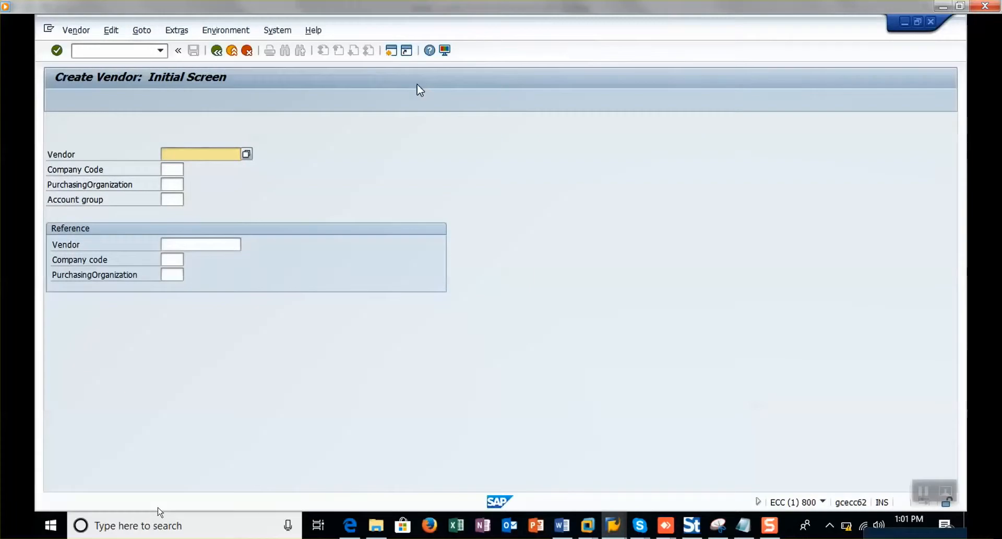
Step: Start the new vendor with company code 1000, purchasing organization 0001 and account group apbr, and continue to the address data
click(167, 167)
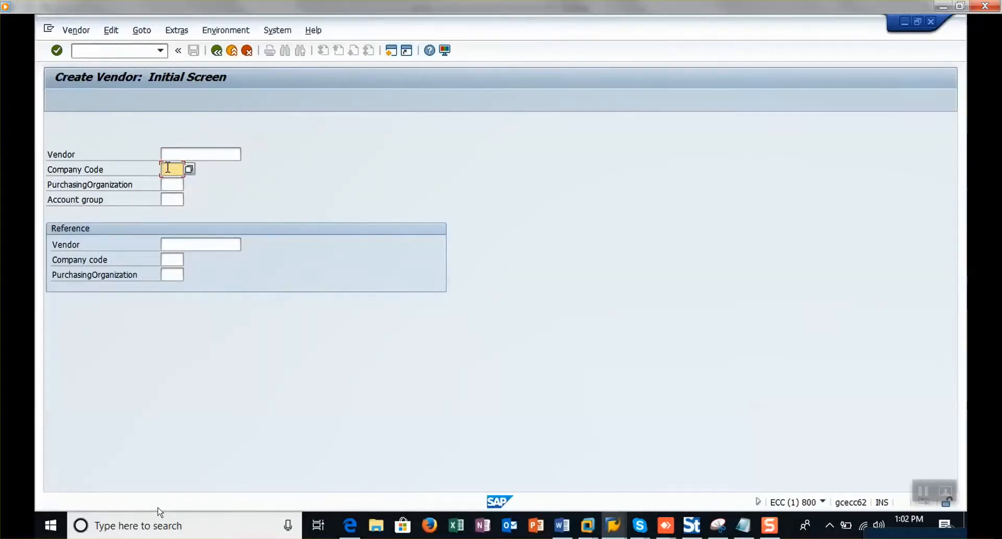
text(1)
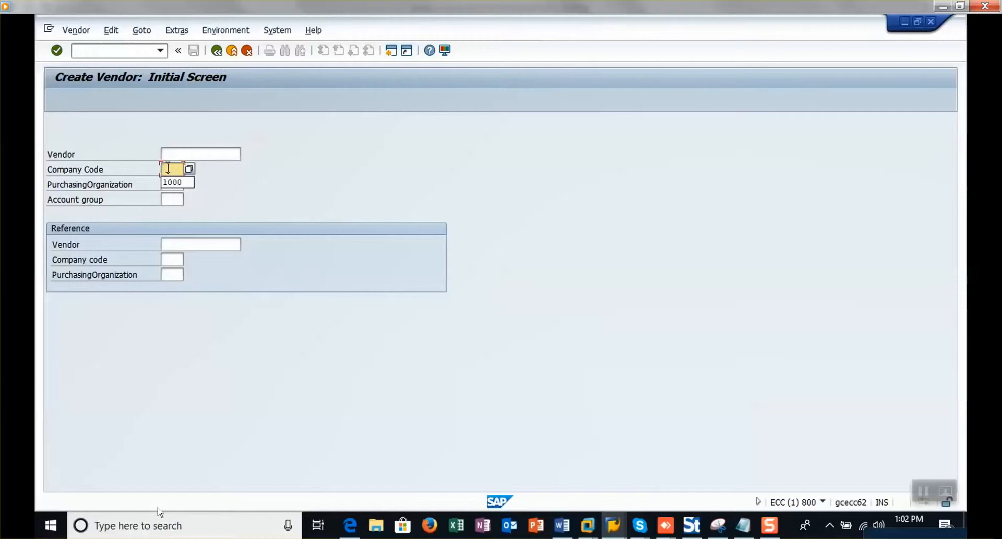
click(171, 184)
click(172, 197)
click(171, 199)
click(171, 212)
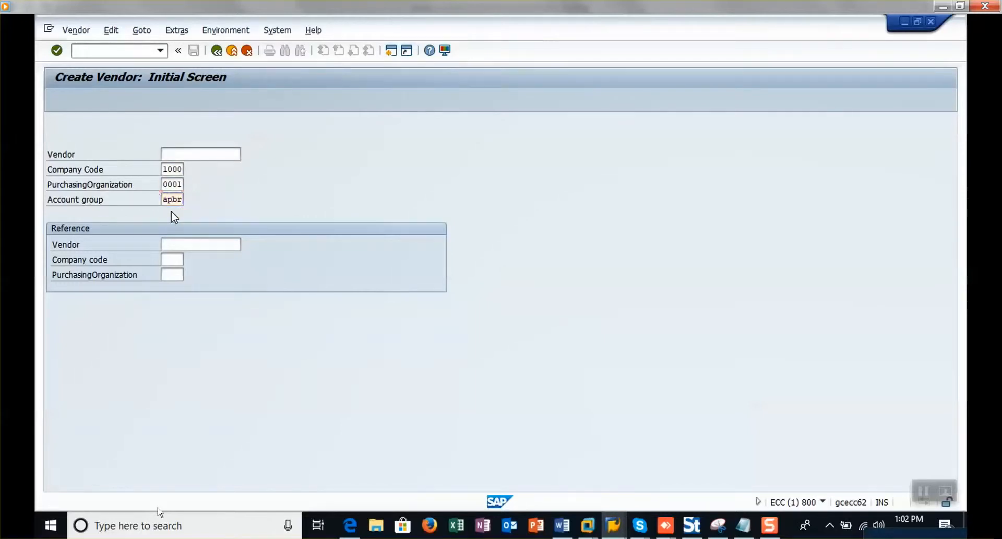
key(Return)
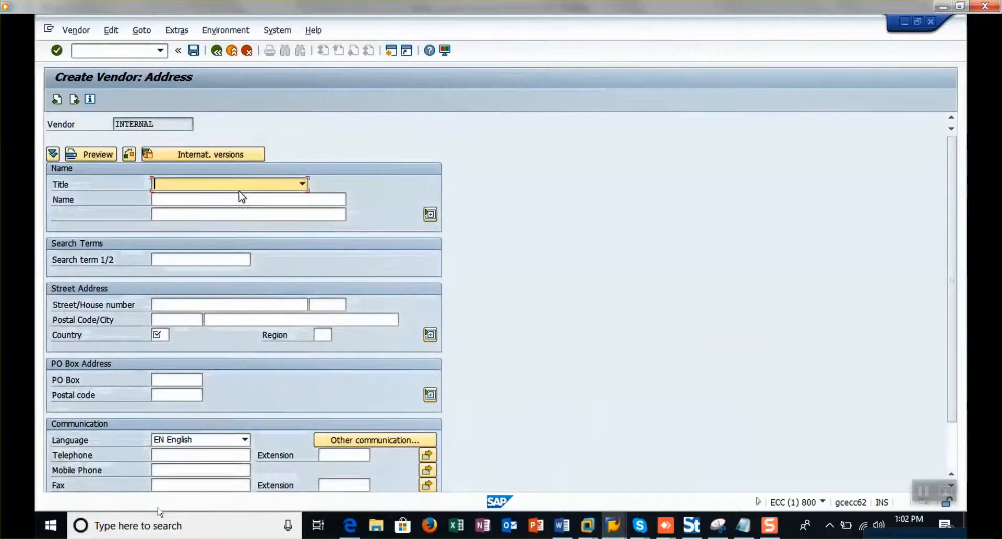
Step: Set the vendor's title to Company and its name to "vendor6 for winshuttle"
click(302, 183)
click(267, 198)
click(246, 199)
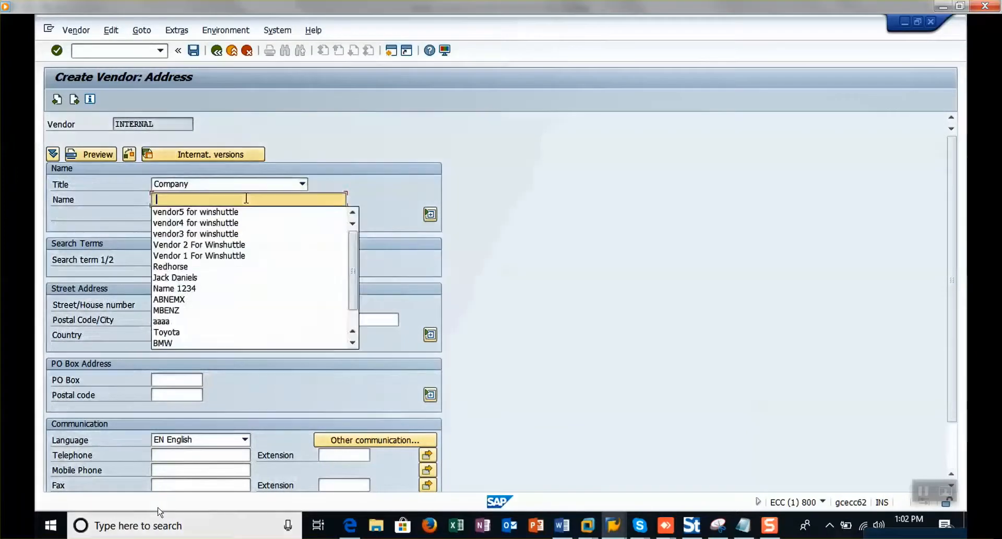
click(180, 209)
click(184, 200)
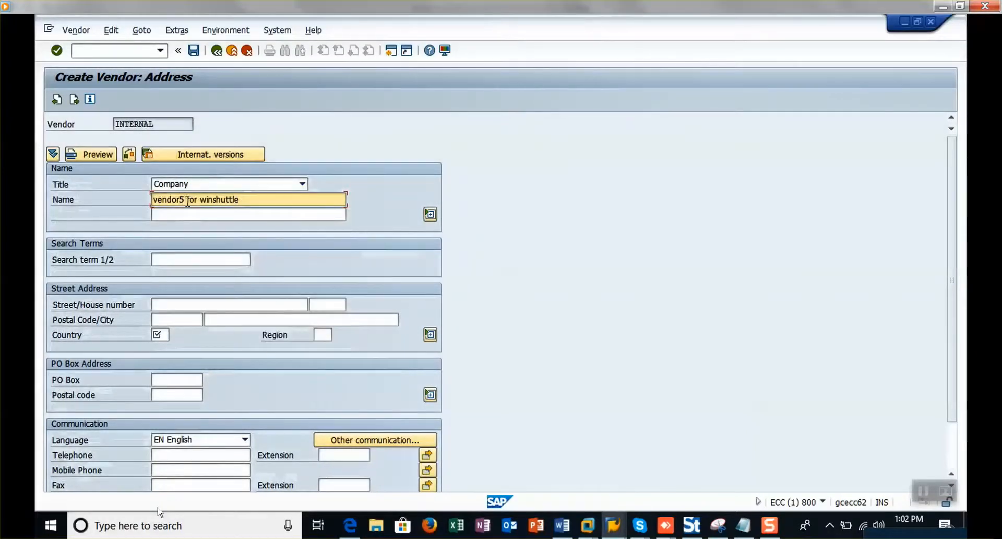
key(BackSpace)
text(6)
Step: Enter "vendor 6" as the search term and as the street, with house number 6
click(154, 259)
text(vendor)
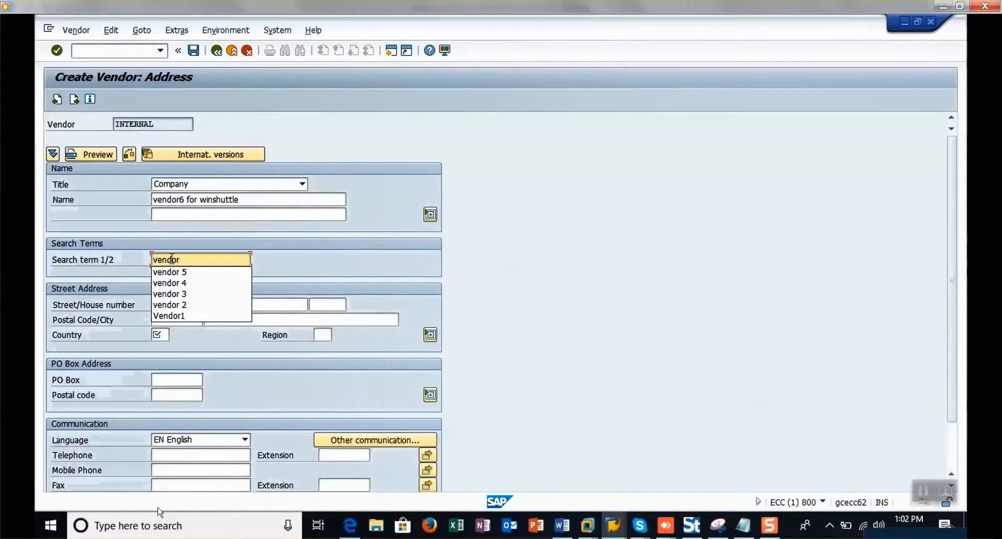
text( 6)
click(174, 304)
text(vendor)
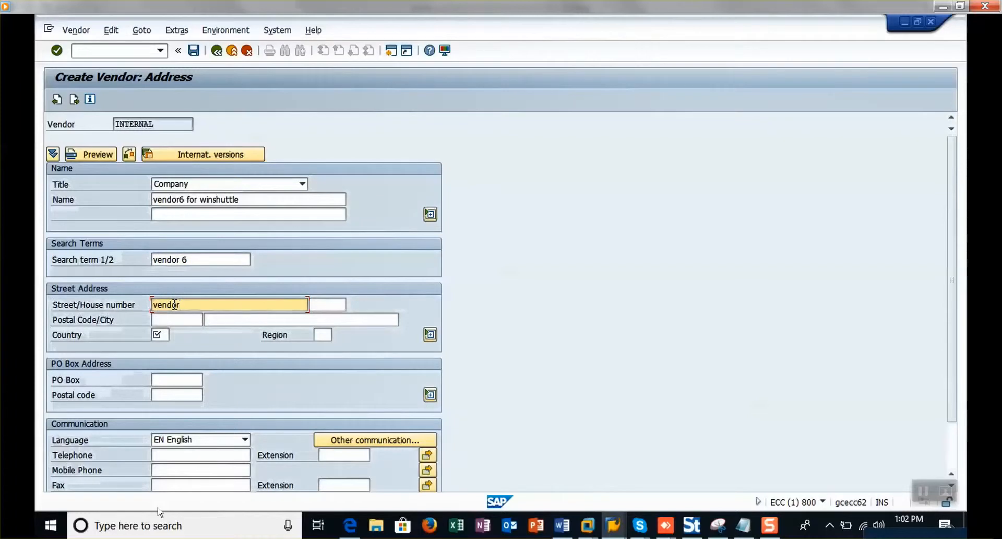
text( 6)
click(330, 310)
text(6)
Step: Fill in the vendor's postal code, set country "in" and region 26, and confirm the address data
click(169, 319)
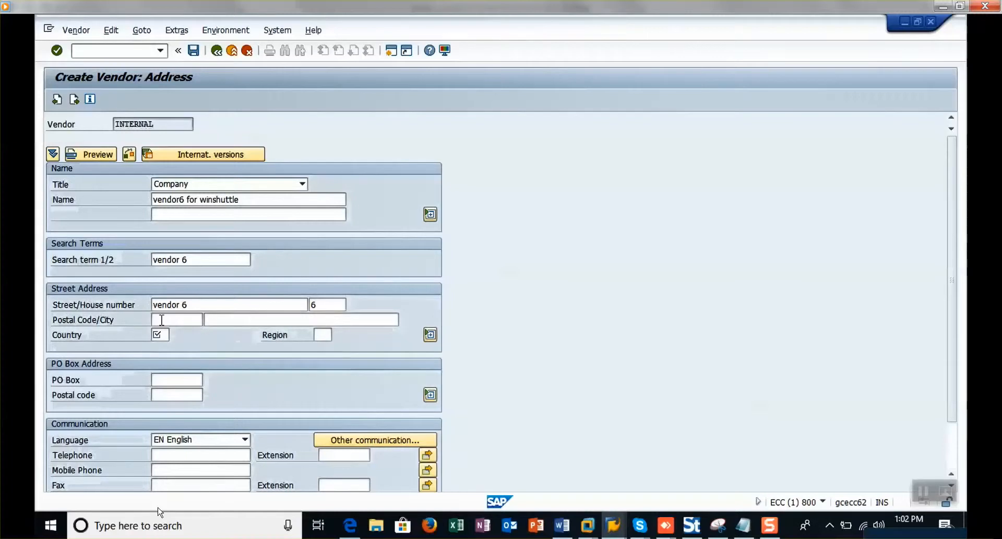
text(201301)
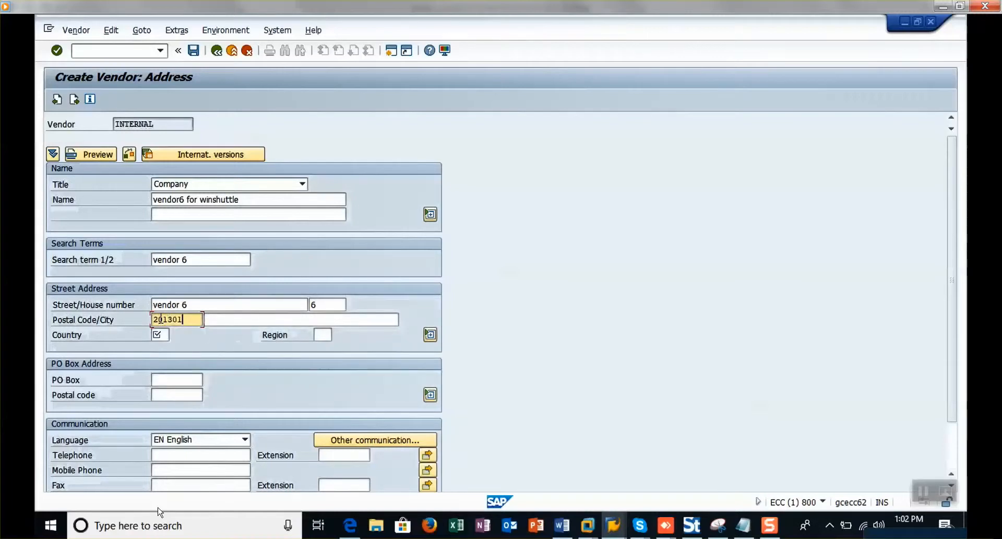
click(159, 334)
text(in)
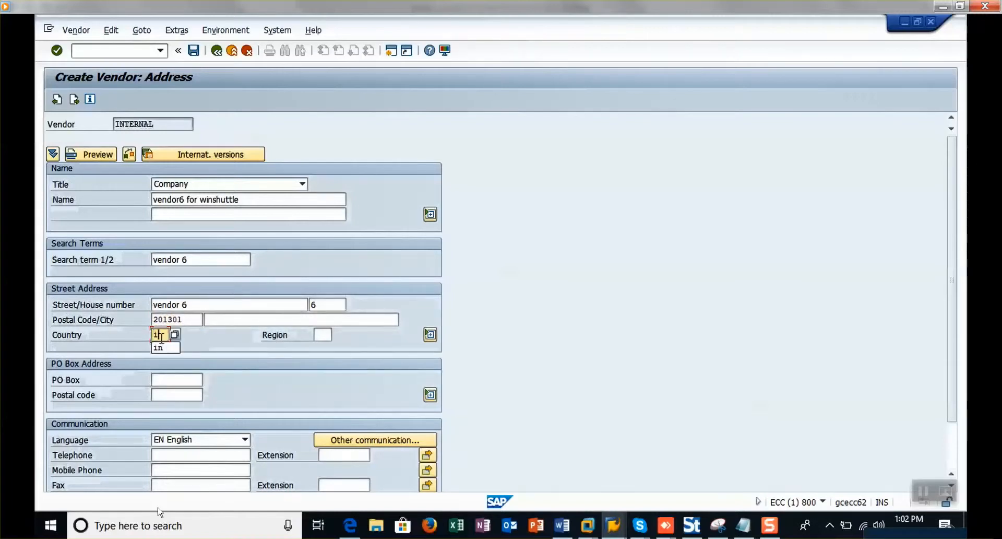
click(324, 334)
text(26)
key(Return)
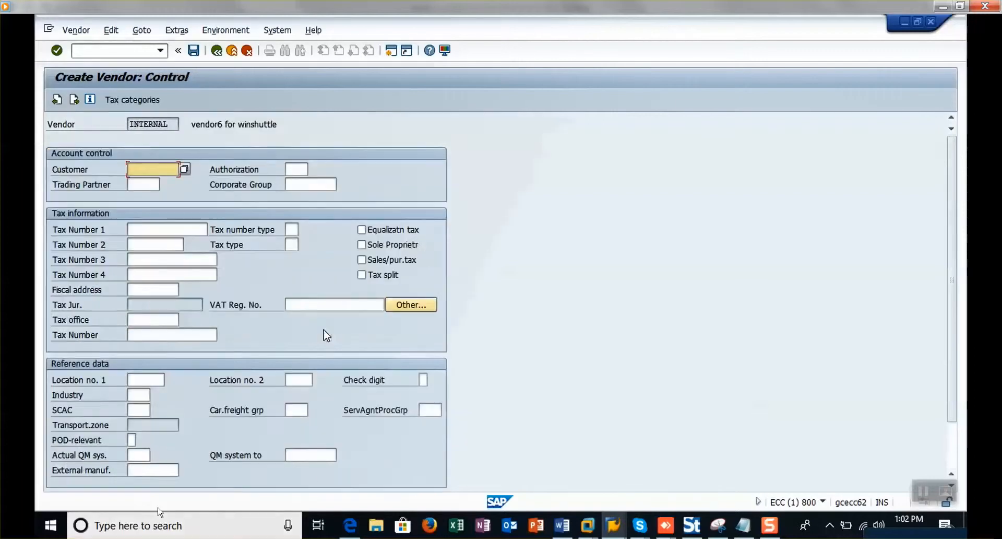
Step: Skip the control and bank details without entries, and confirm accounting data with reconciliation account 165000, sort key 000 and cash management group A1
key(Return)
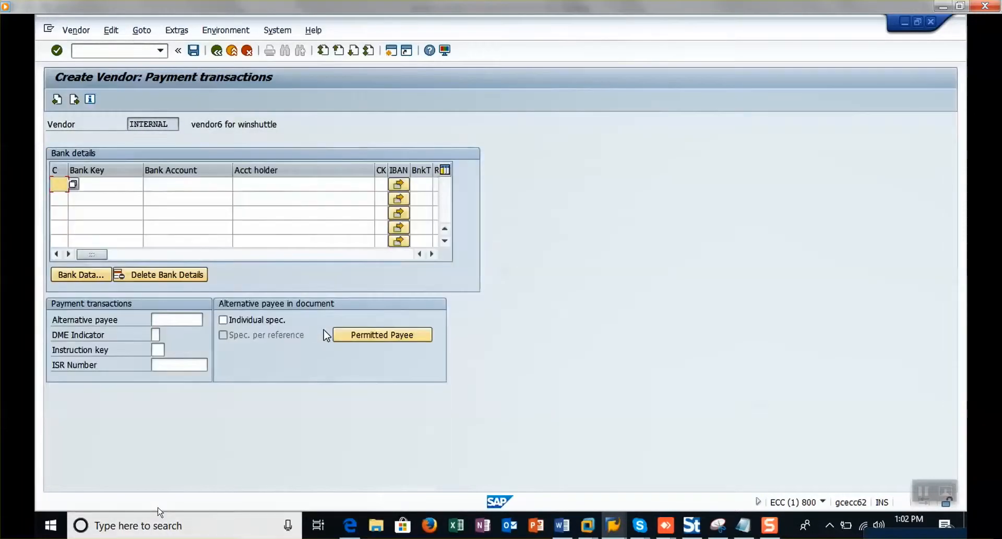
key(Return)
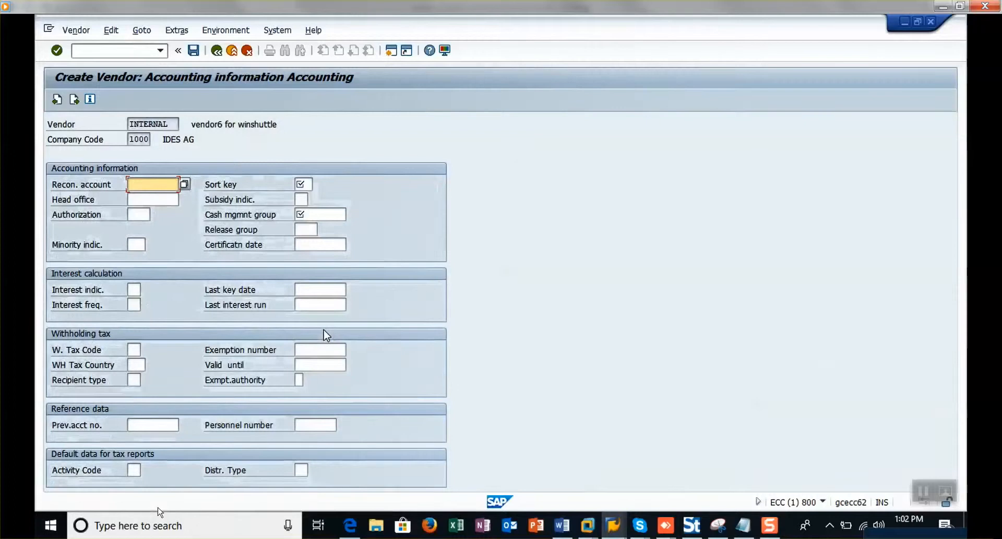
text(165000)
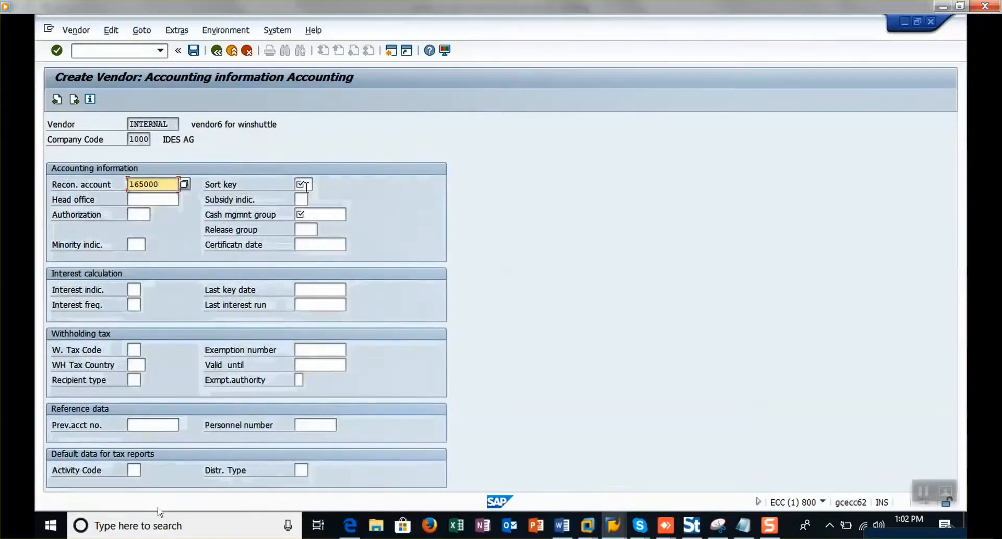
key(Tab)
text(000)
click(308, 214)
text(A1)
key(Return)
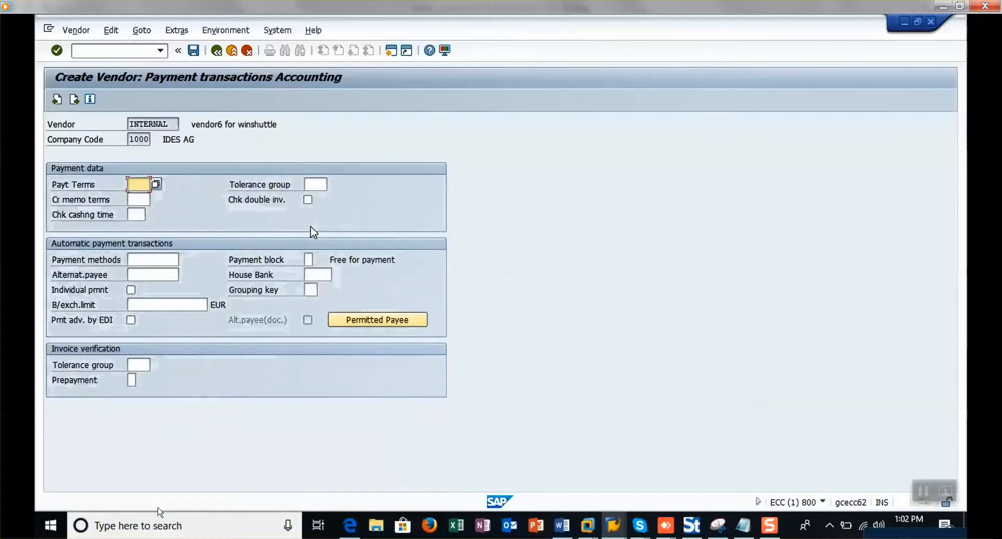
Step: Pass through the remaining payment, correspondence, purchasing and partner data without entries, and save the vendor
key(Return)
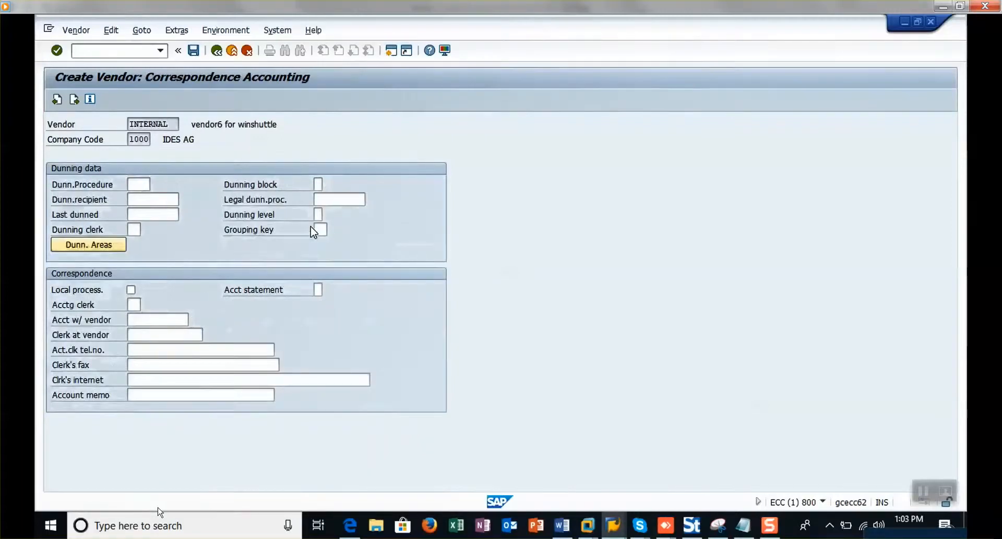
key(Return)
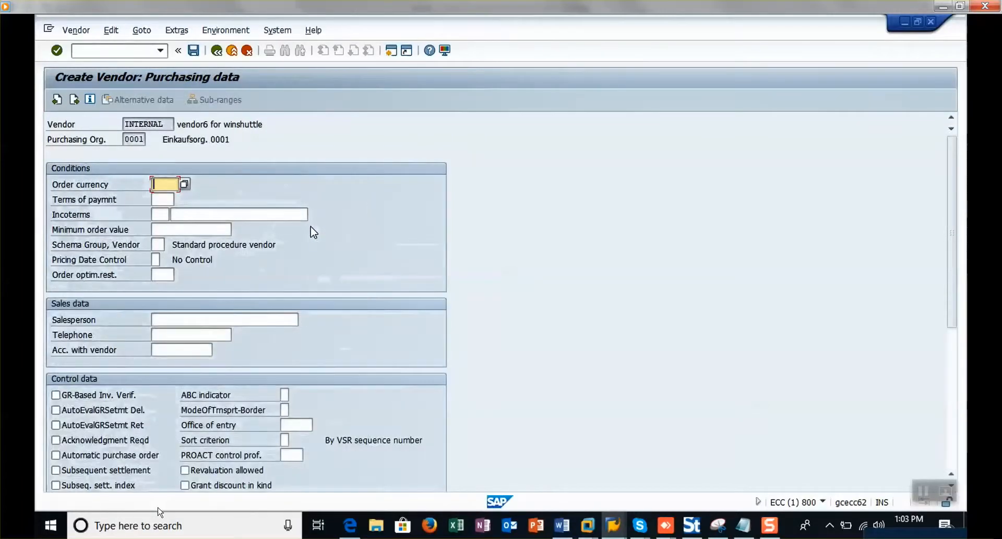
key(Return)
key(Return)
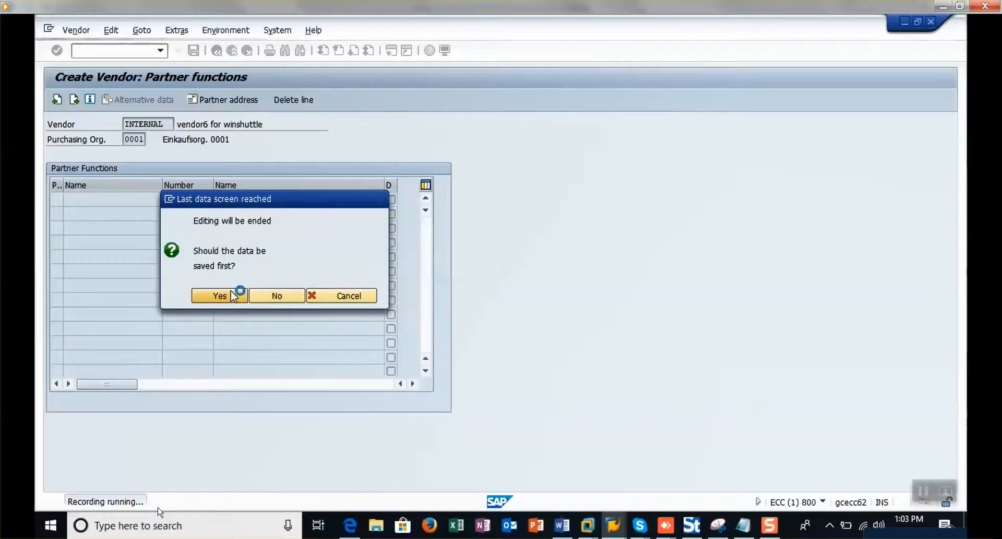
click(232, 297)
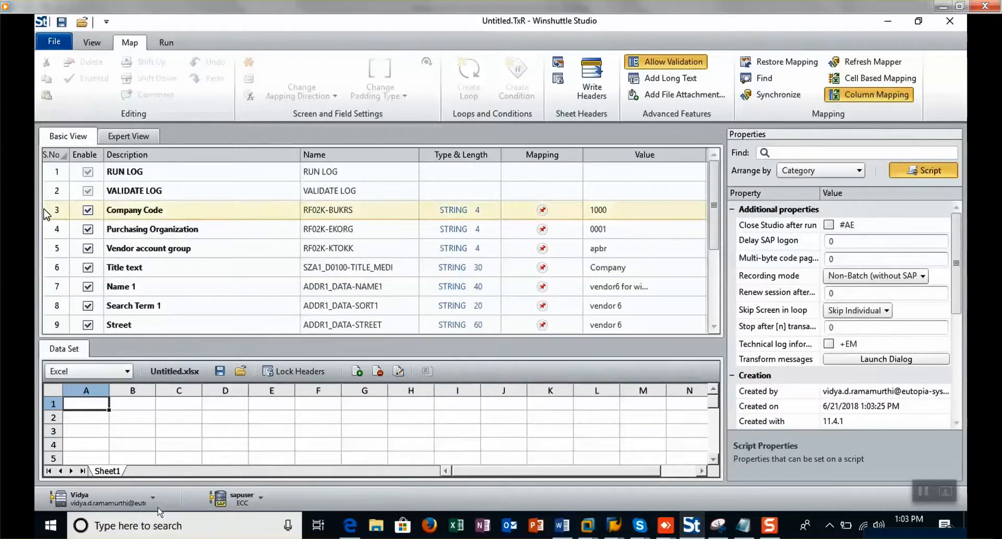
Step: Select all recorded fields from Company Code to Planning group and place them in the data sheet starting at column C
click(45, 212)
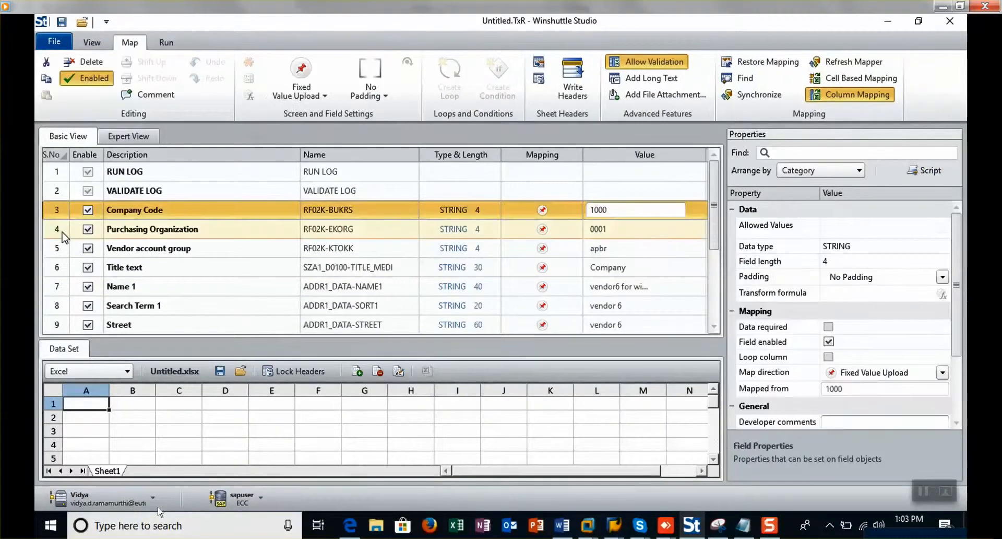
click(717, 329)
click(718, 328)
click(717, 329)
click(717, 328)
click(717, 329)
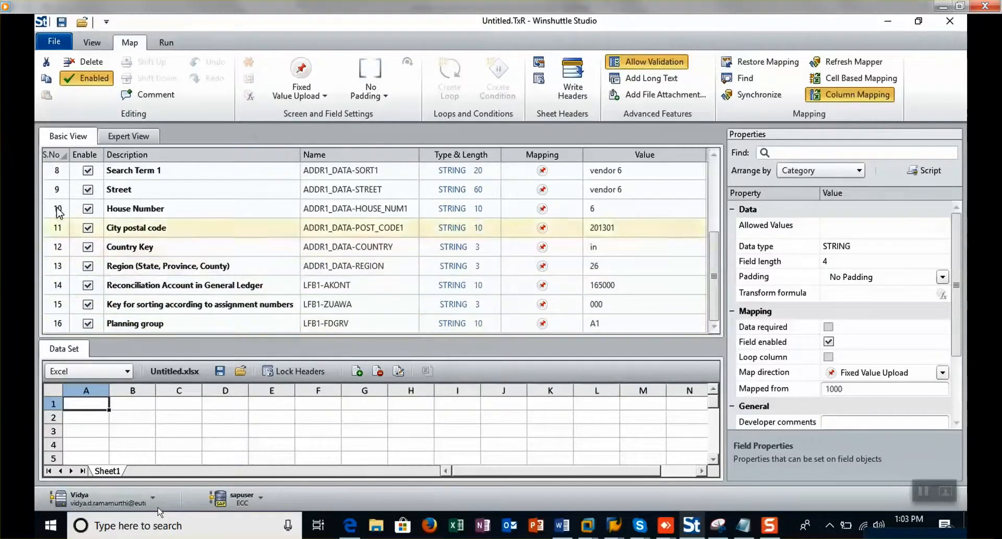
shift+click(48, 326)
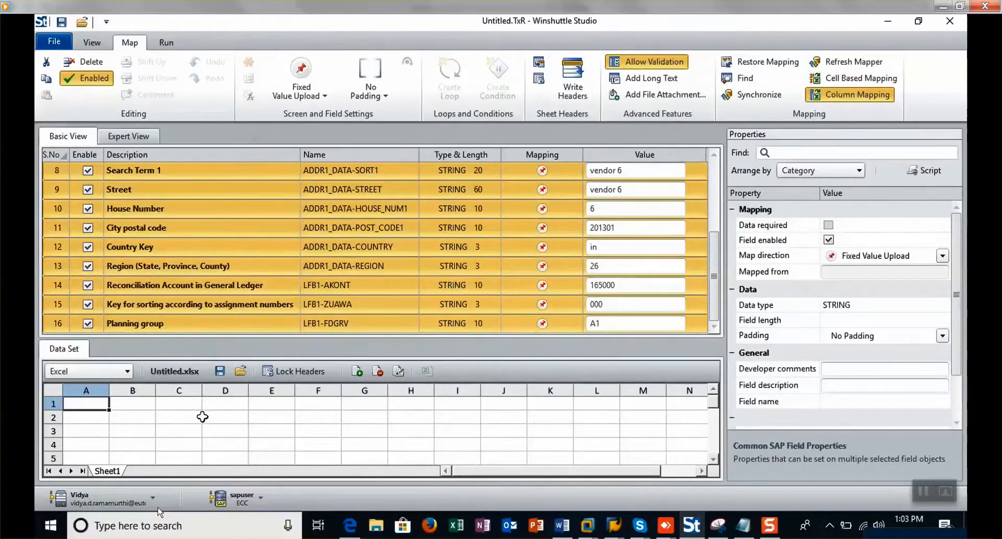
drag(183, 409, 182, 405)
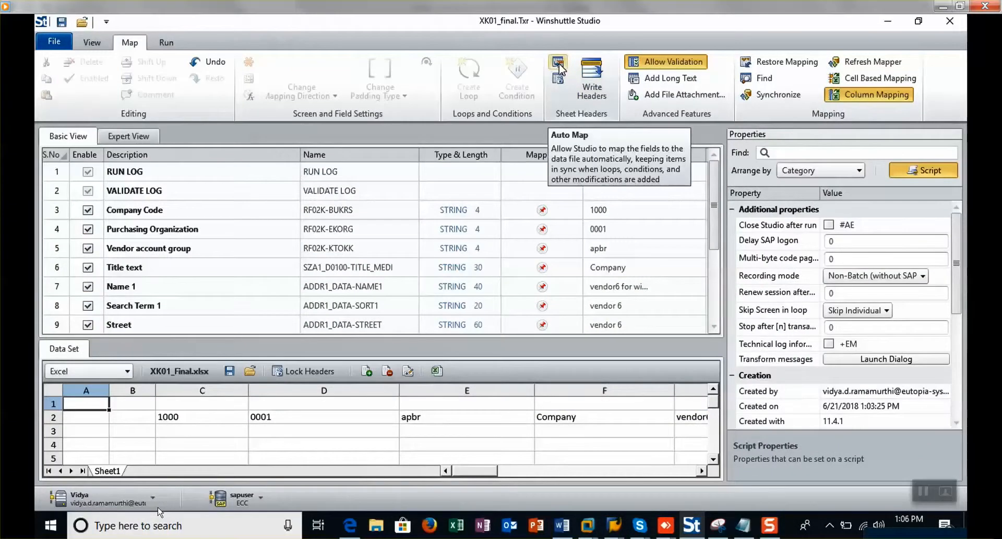
Step: Auto-map the script's fields to the data sheet columns and run the script on the vendor 6 row
click(559, 66)
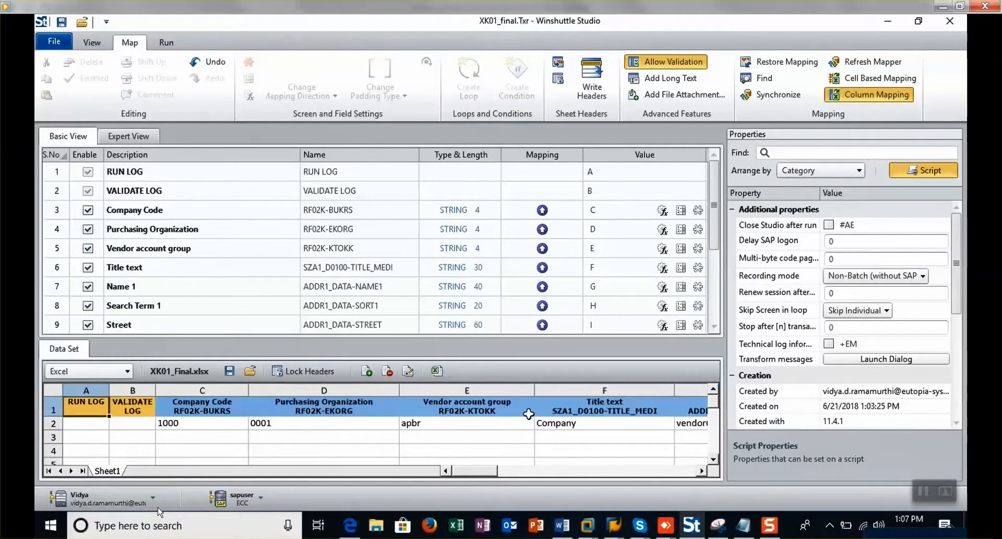
click(166, 43)
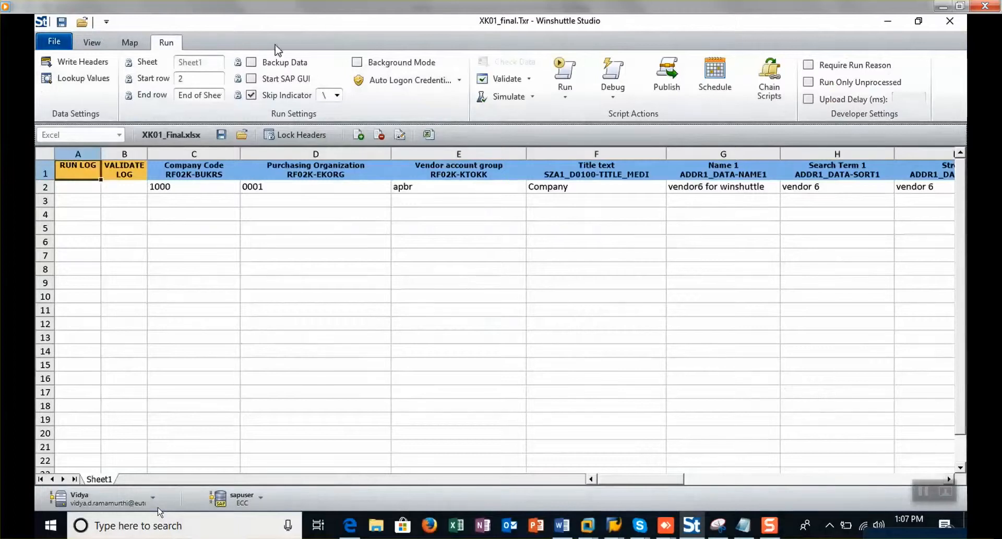
click(569, 79)
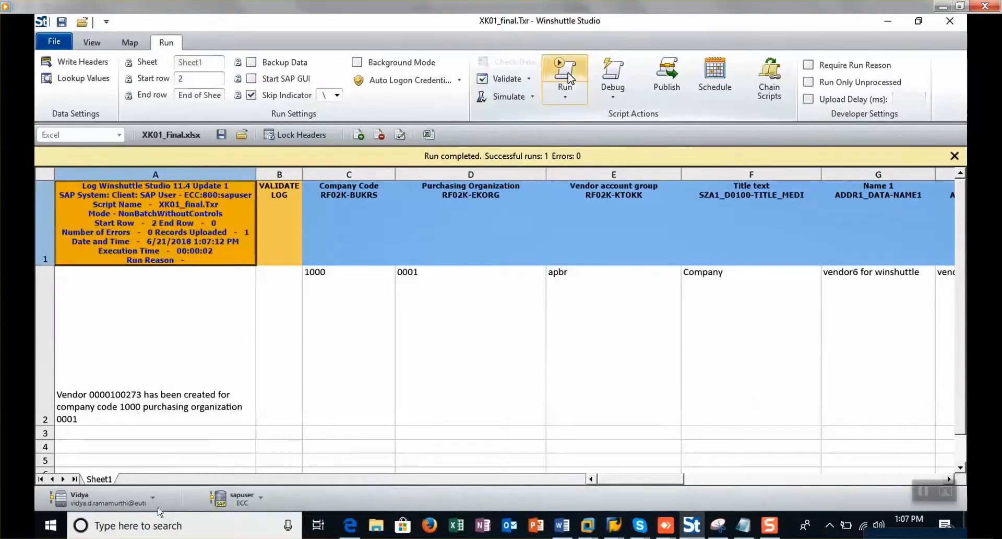
Step: Publish the XK01_final script into Sheet1 of its Excel data file
click(666, 73)
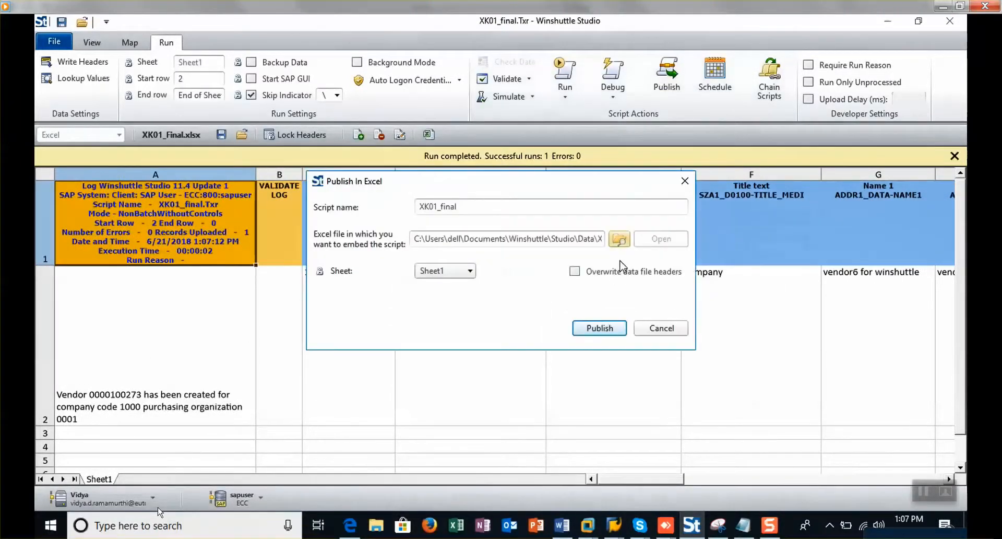
click(596, 328)
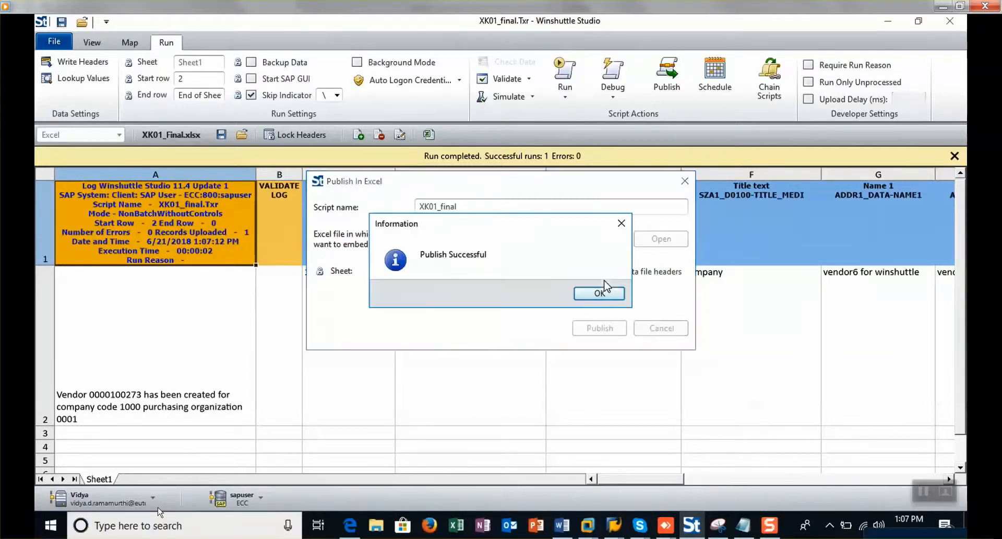
click(598, 292)
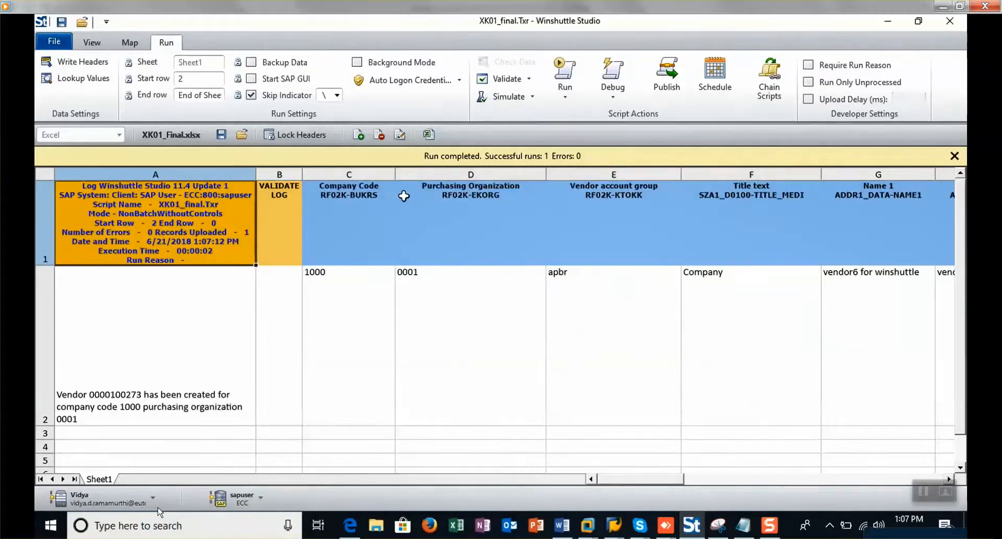
Step: Open the XK01_Final data file in Excel and log on to SAP with the saved ECC auto logon credentials
click(428, 136)
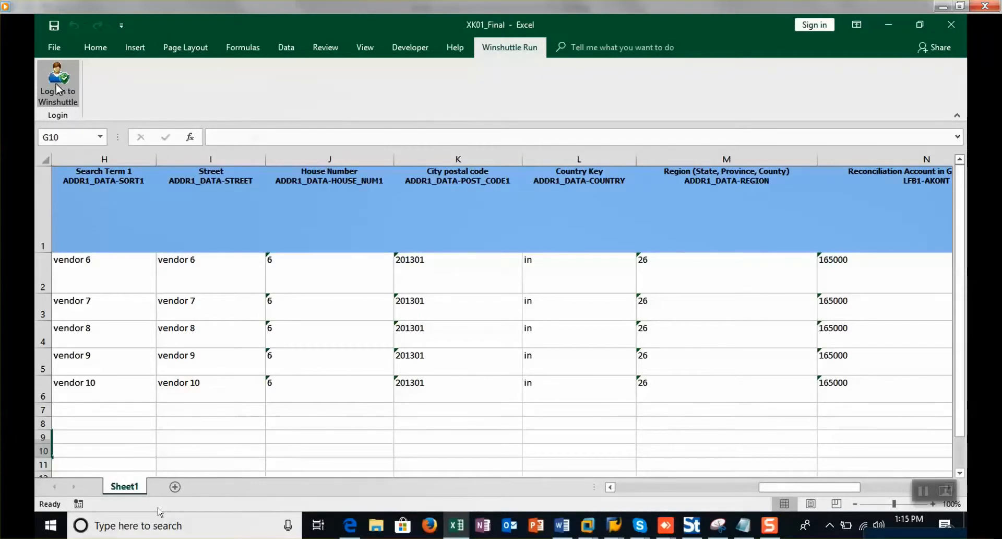
click(86, 83)
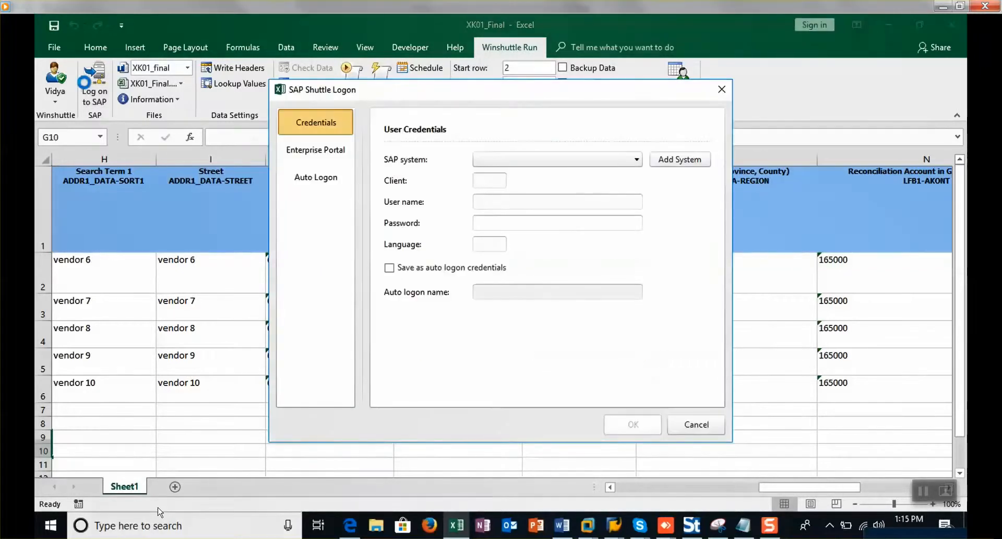
click(320, 182)
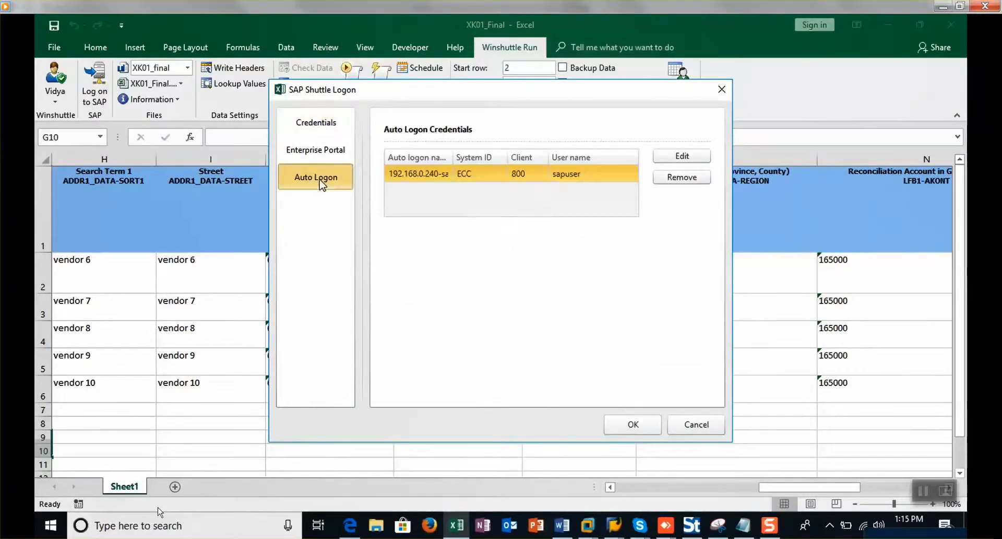
click(633, 426)
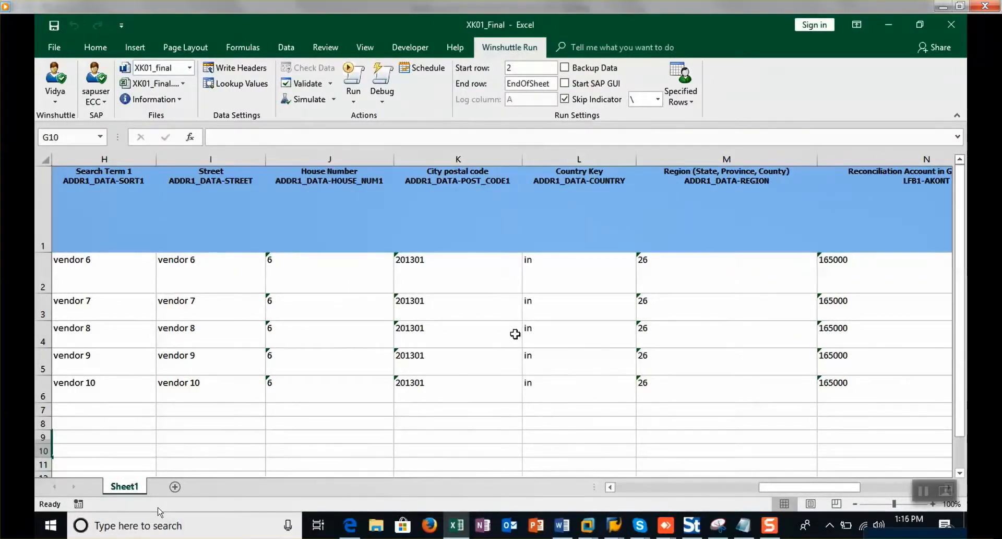
Step: Run the published script from Excel on the rows for vendors 7 to 10
drag(772, 487, 731, 487)
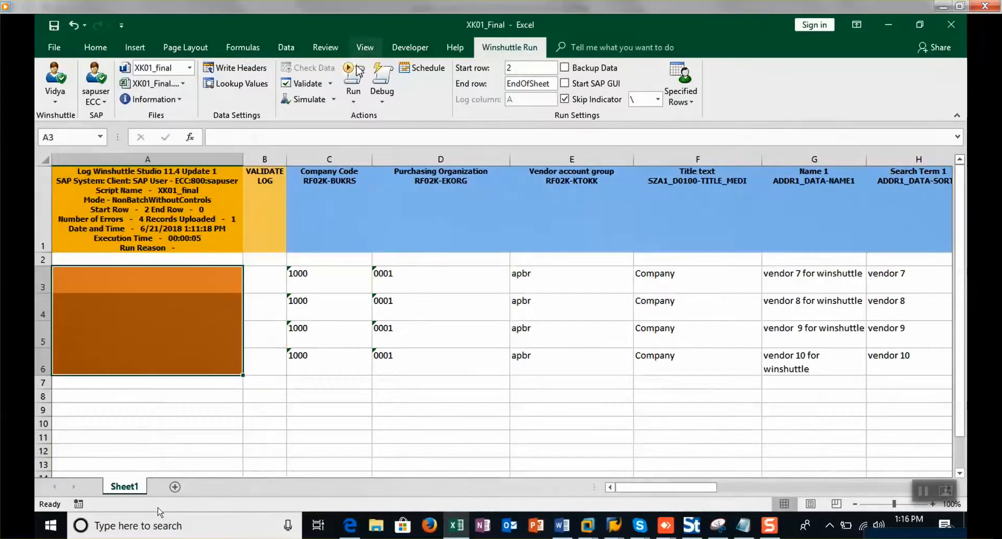
click(355, 83)
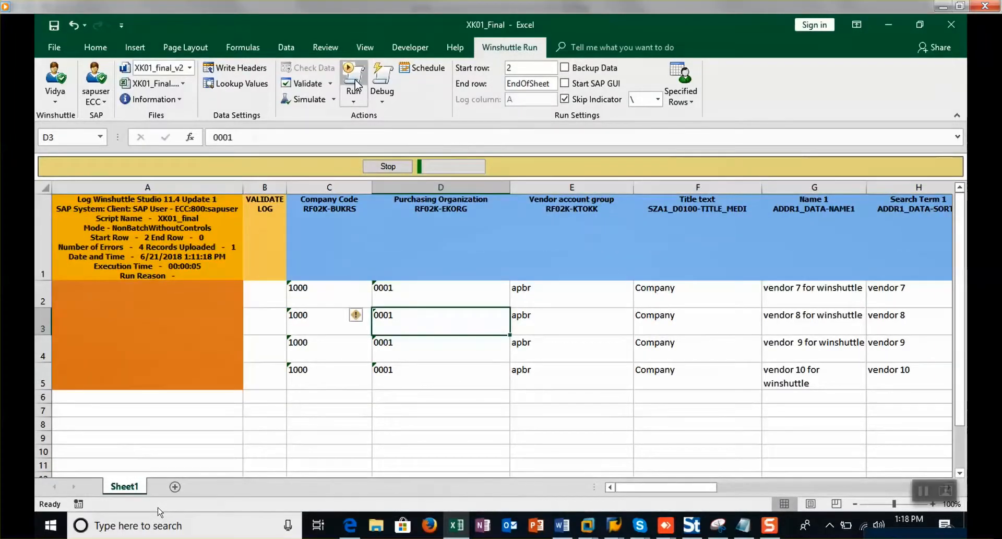